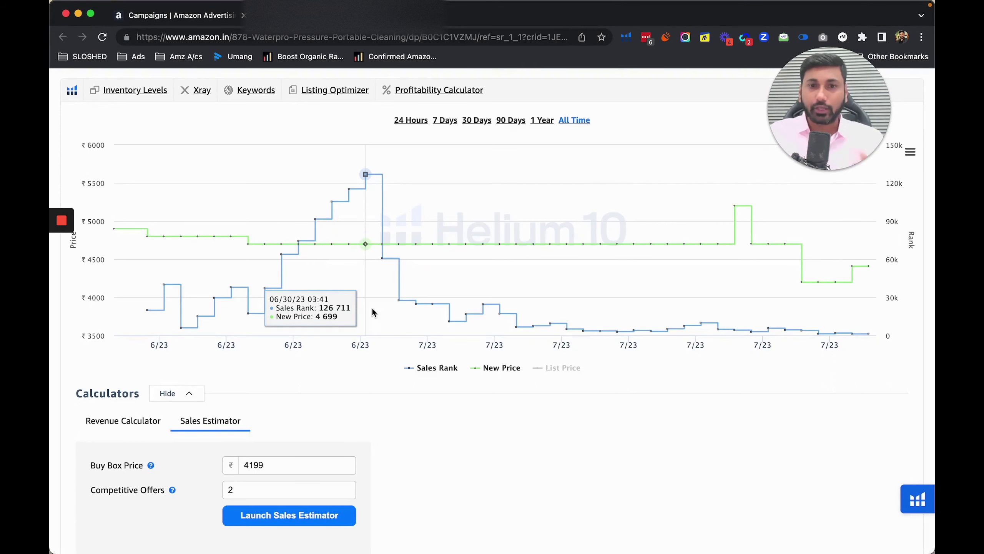
pyautogui.scroll(3, 425, 321)
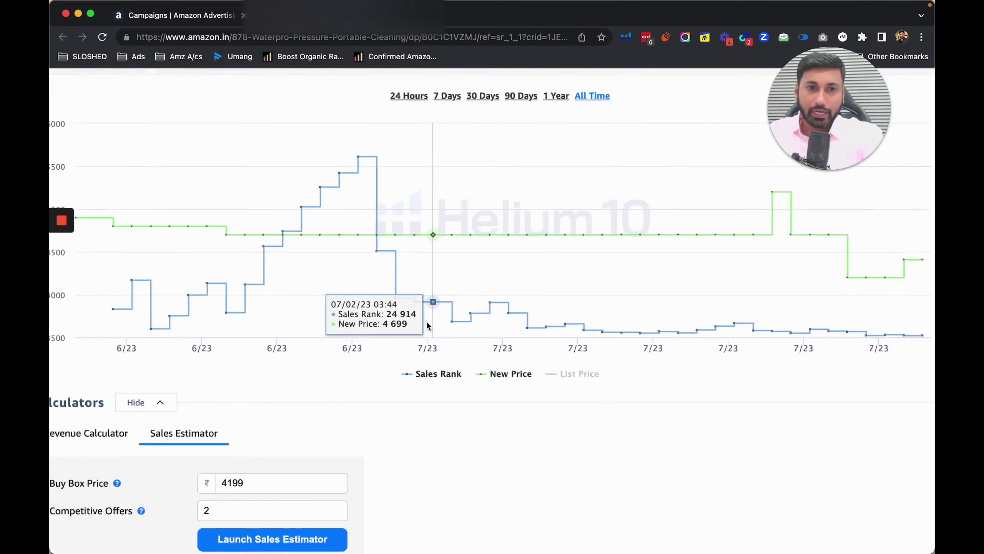
pyautogui.scroll(-3, 426, 320)
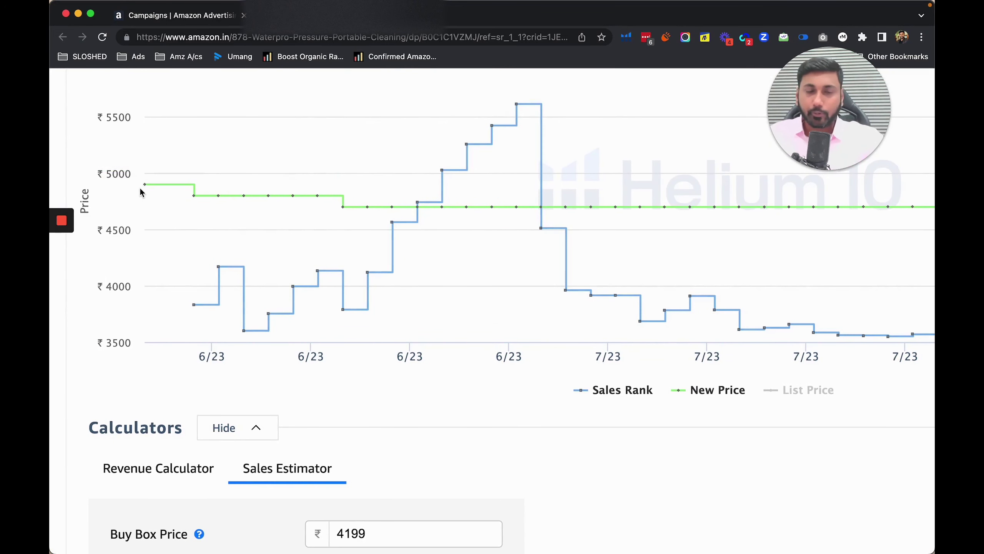
pyautogui.moveTo(147, 183)
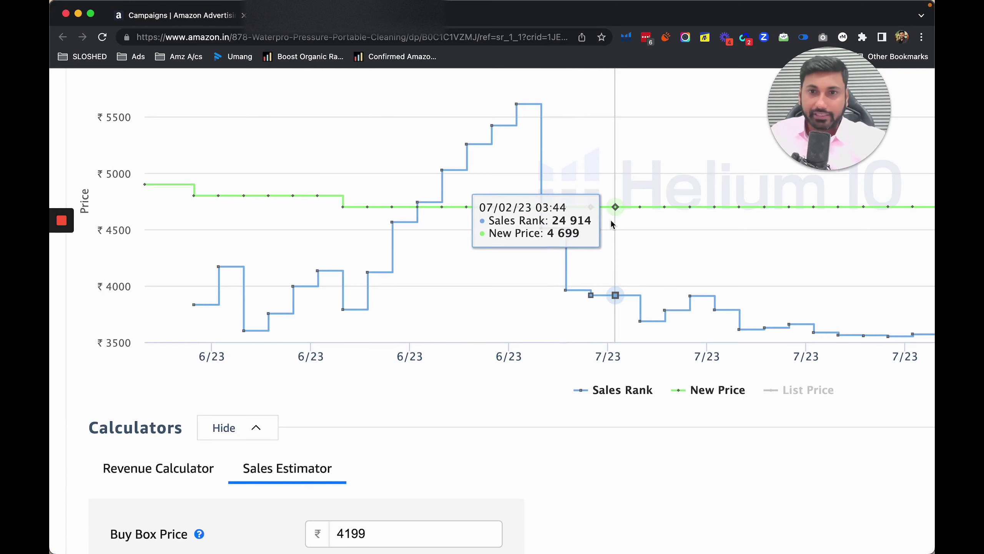
# Scroll across the Campaigns page showing ₹1,49,344.29 spend, ₹6,36,379.70 sales and 23.47% ACOS.
pyautogui.hscroll(8, 655, 229)
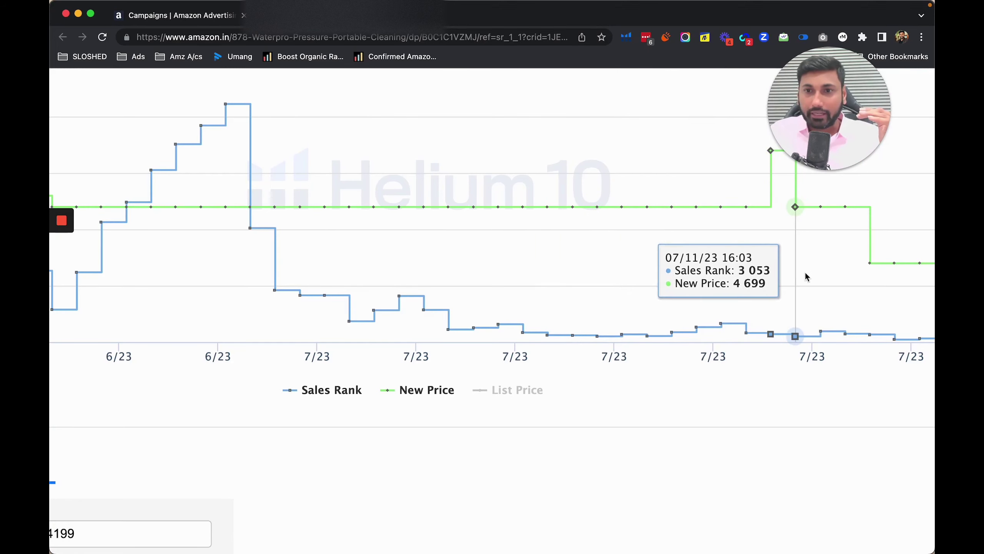
pyautogui.hscroll(5, 816, 275)
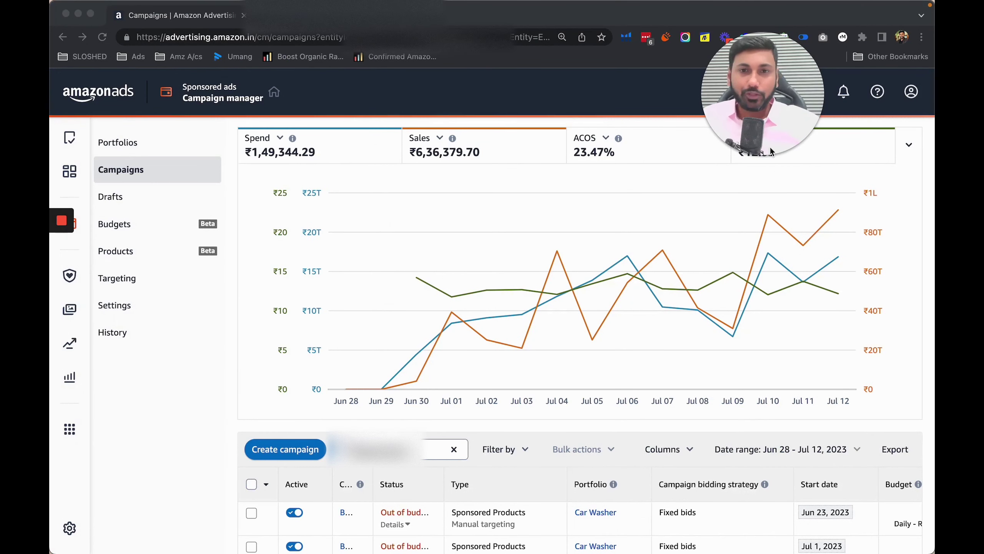
# Show the campaign results for the Lifetime date range.
pyautogui.moveTo(790, 120)
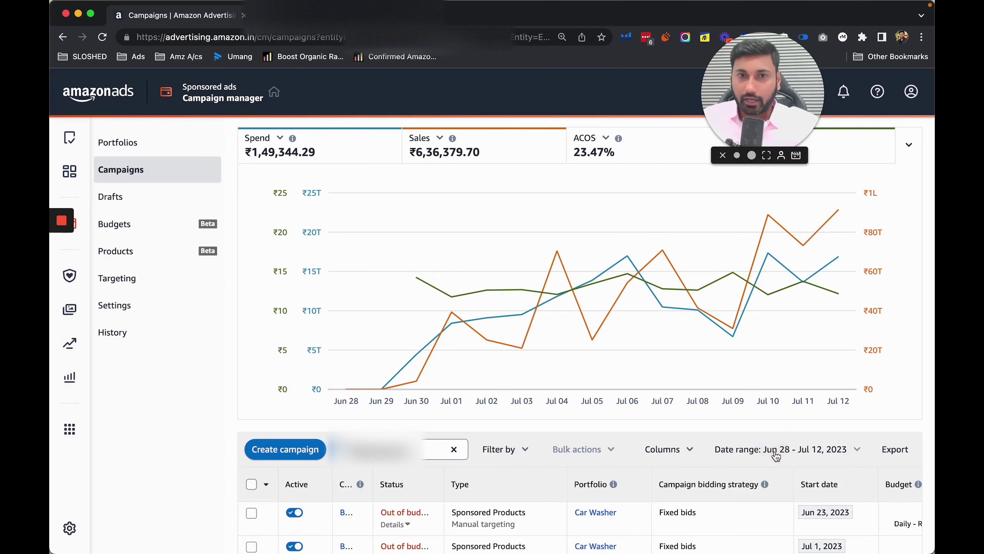
pyautogui.click(755, 449)
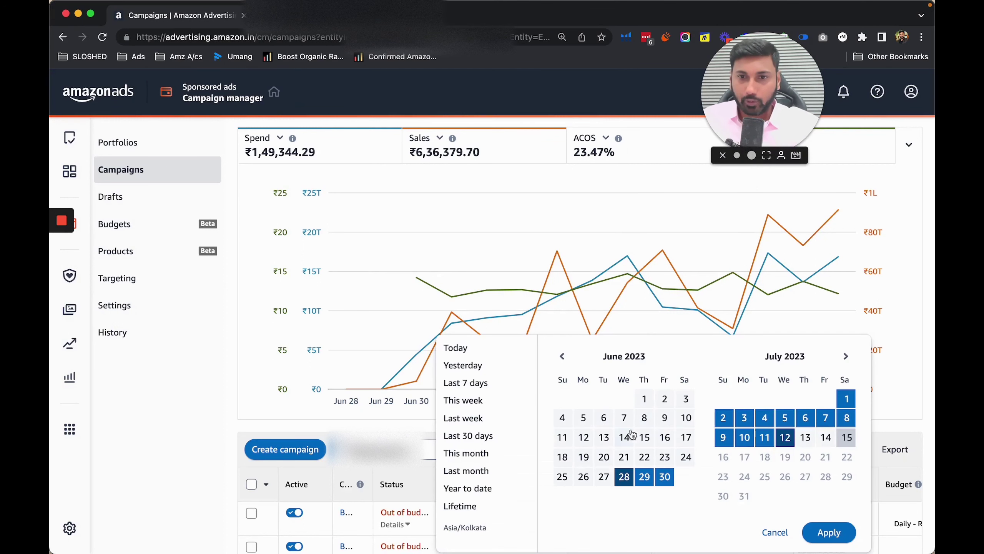
pyautogui.click(471, 505)
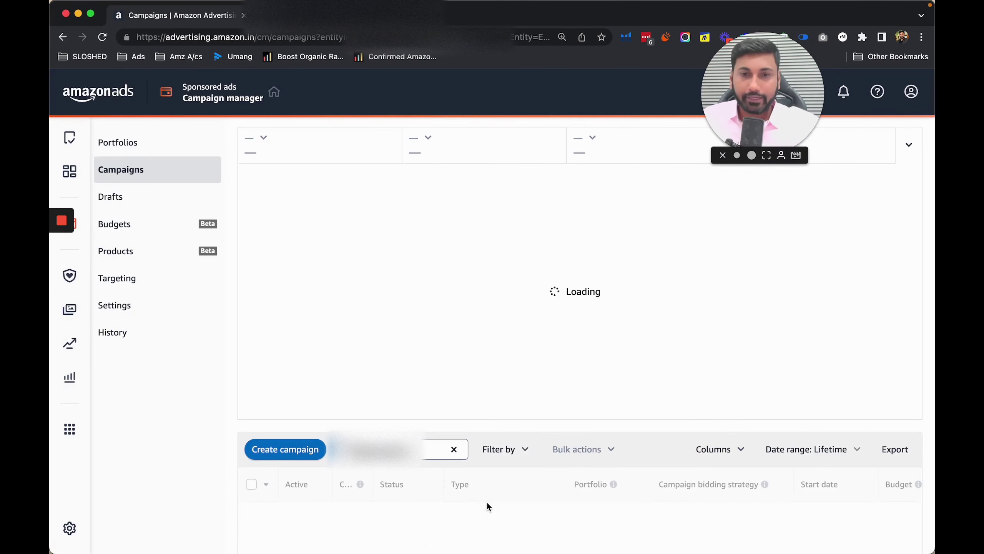
# Set the report date range to Jun 22 – Jul 15, 2023 and apply it.
pyautogui.click(817, 448)
pyautogui.click(644, 456)
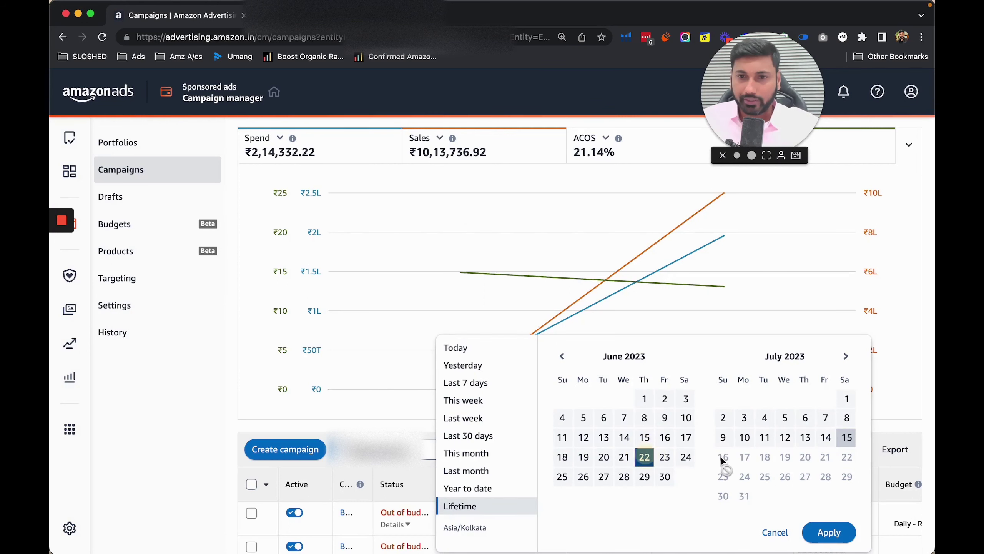
pyautogui.click(847, 437)
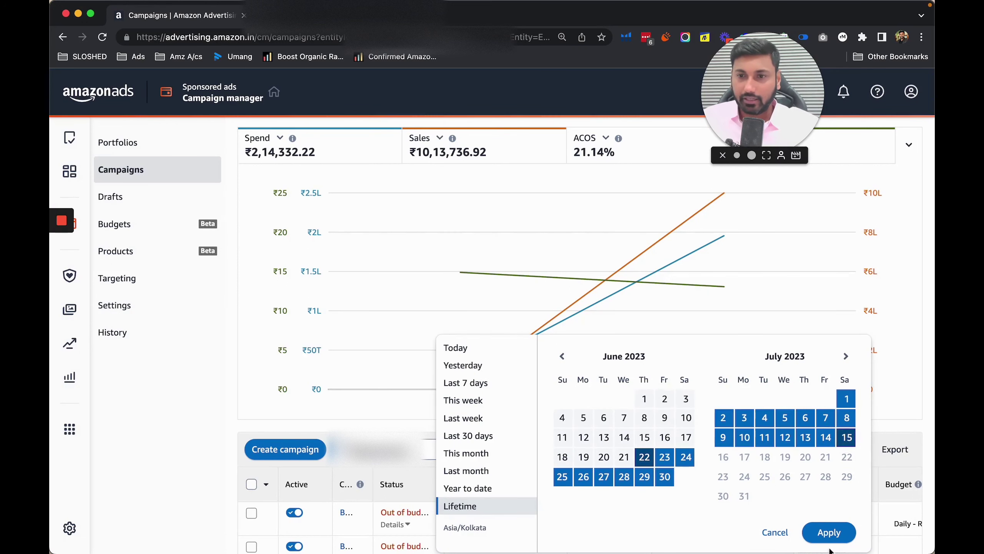
pyautogui.click(826, 533)
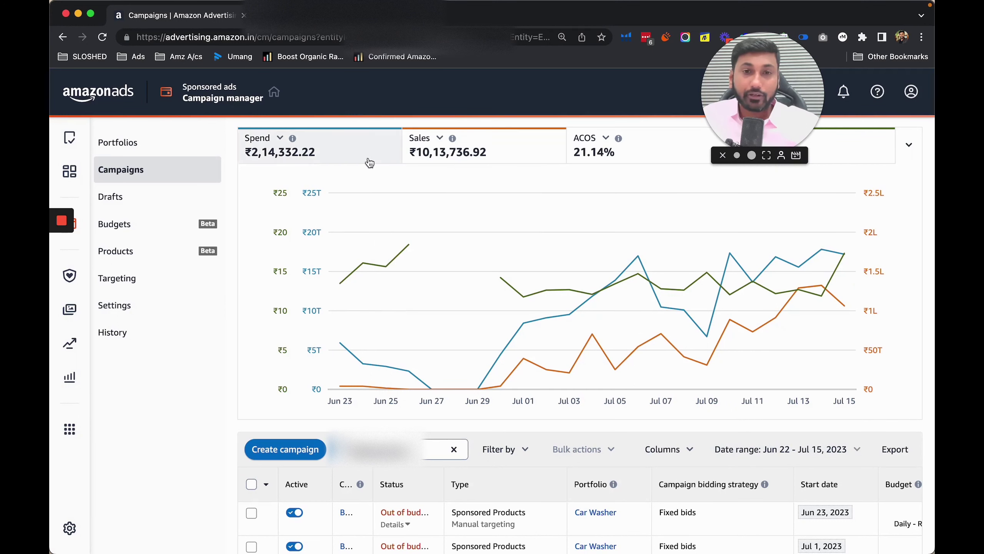
pyautogui.moveTo(768, 119)
pyautogui.mouseDown()
pyautogui.moveTo(864, 120)
pyautogui.moveTo(875, 99)
pyautogui.moveTo(777, 115)
pyautogui.moveTo(773, 101)
pyautogui.mouseUp()
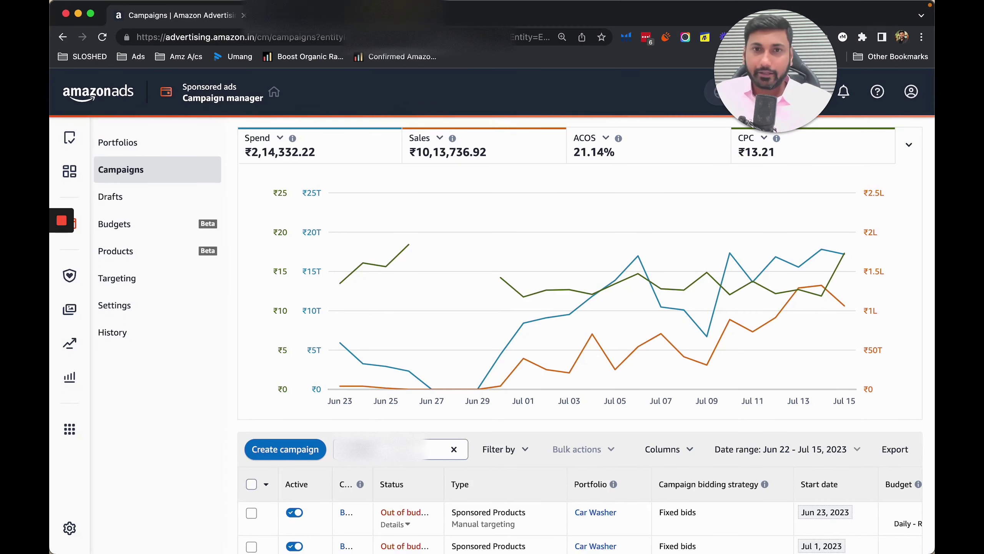
# Set the report to a single date, first June 22, then June 23.
pyautogui.click(786, 450)
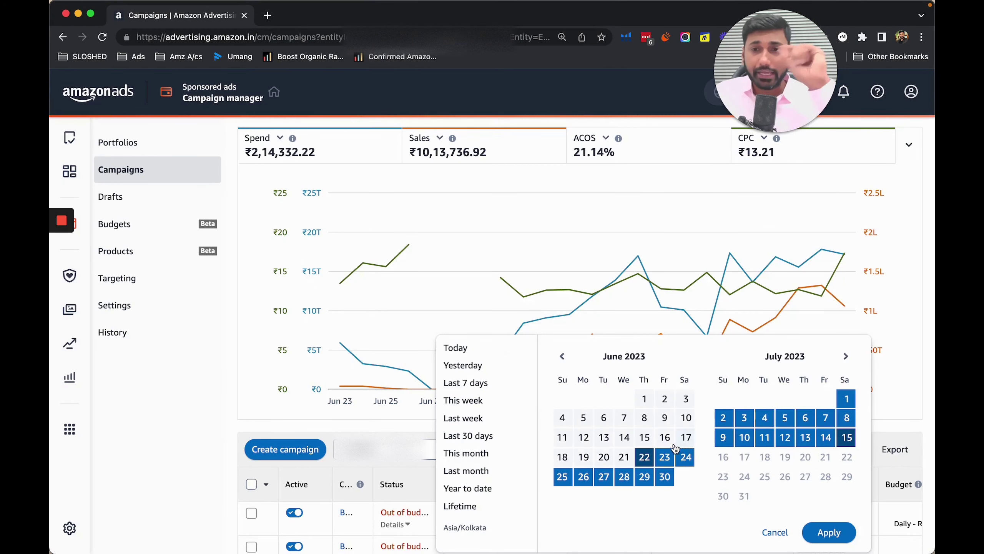
pyautogui.click(644, 460)
pyautogui.click(827, 532)
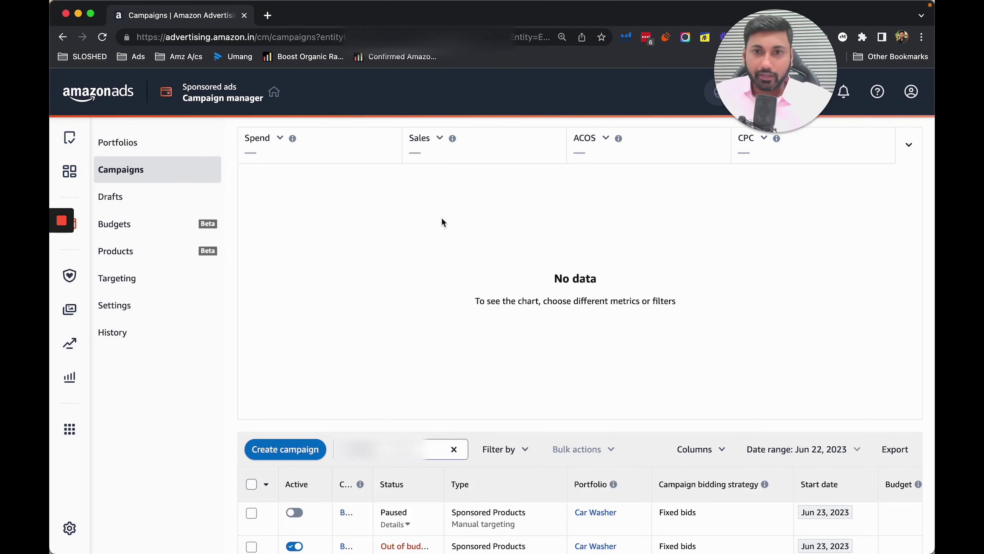
pyautogui.click(805, 453)
pyautogui.click(663, 461)
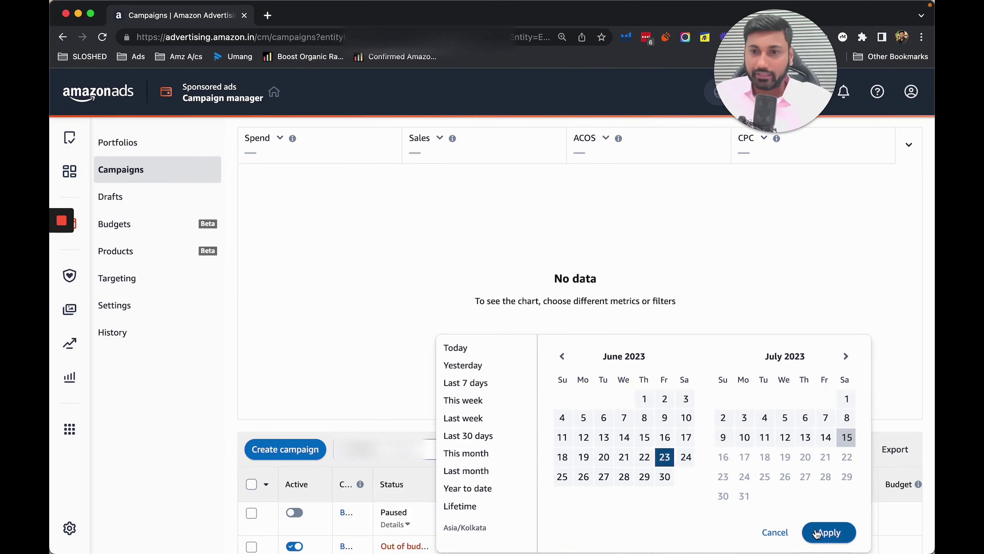
pyautogui.click(827, 532)
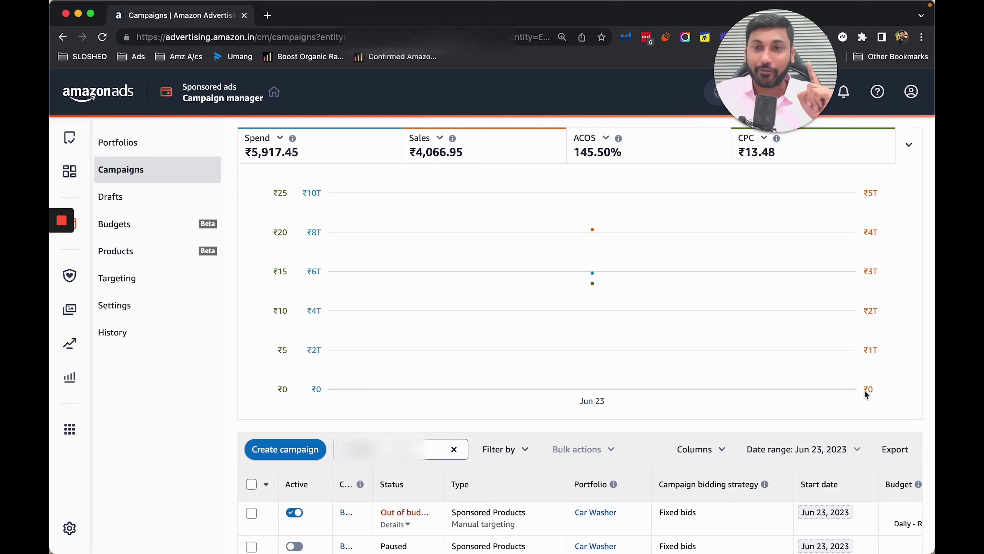
# Extend the report range to Jun 23 – Jul 15, 2023.
pyautogui.click(798, 449)
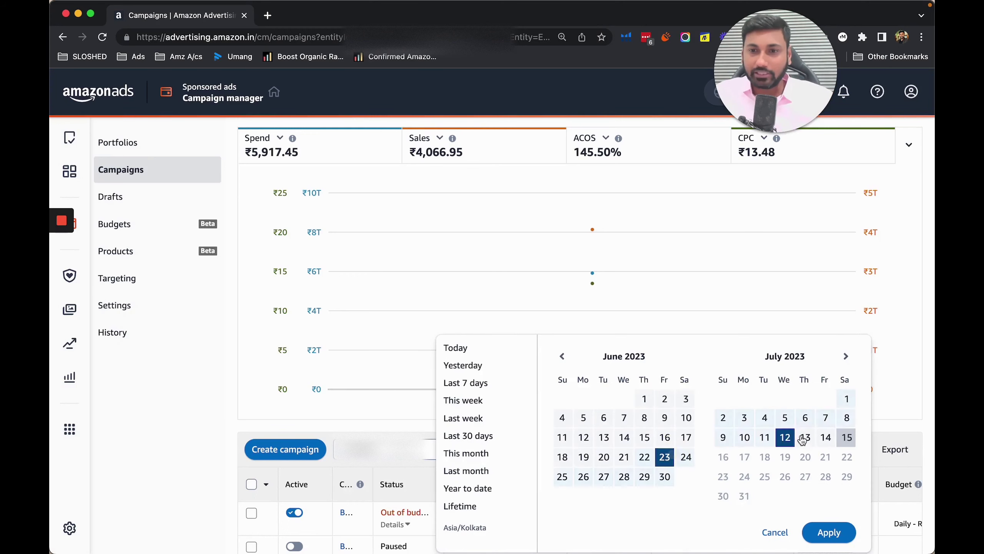
pyautogui.click(847, 437)
pyautogui.click(827, 533)
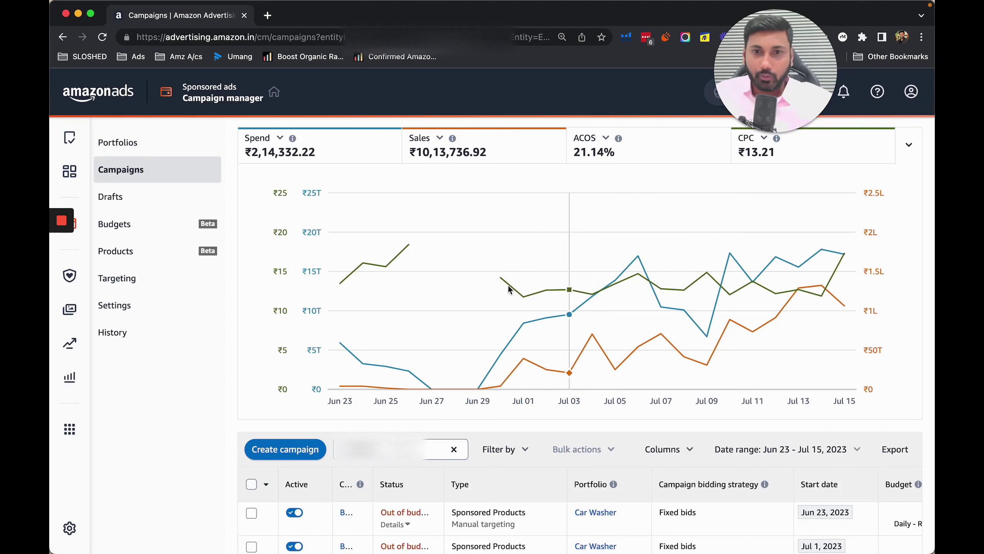
pyautogui.moveTo(783, 142)
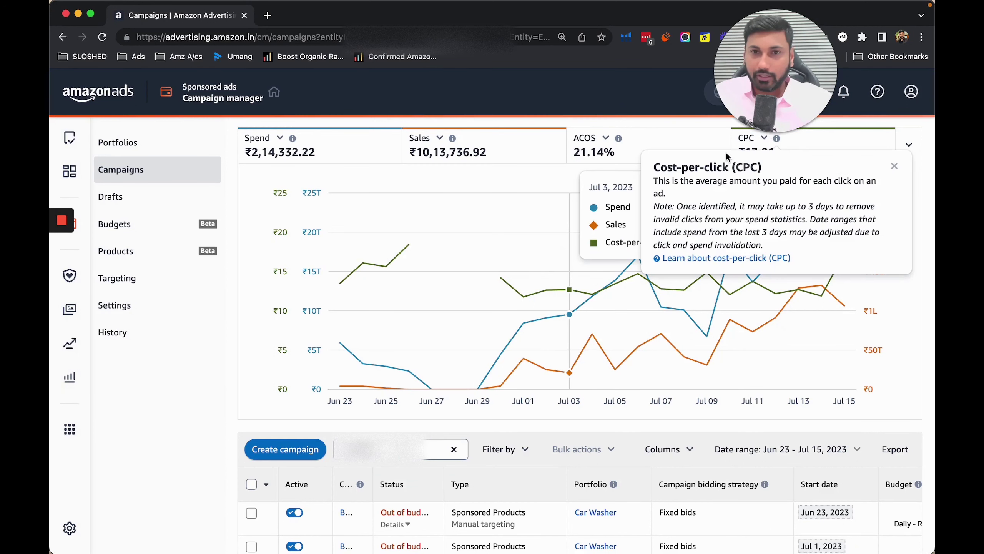
pyautogui.click(755, 143)
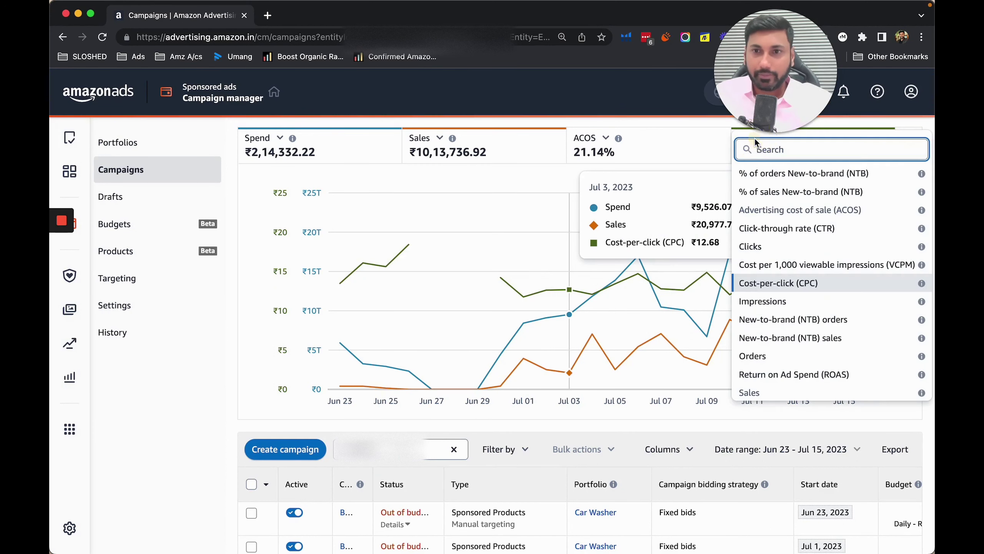
pyautogui.click(794, 356)
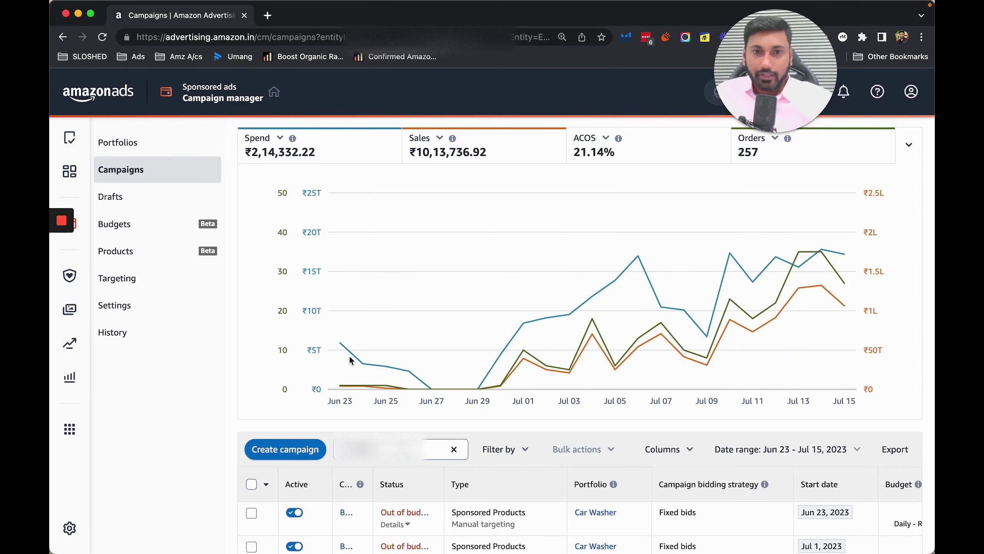
pyautogui.moveTo(492, 309)
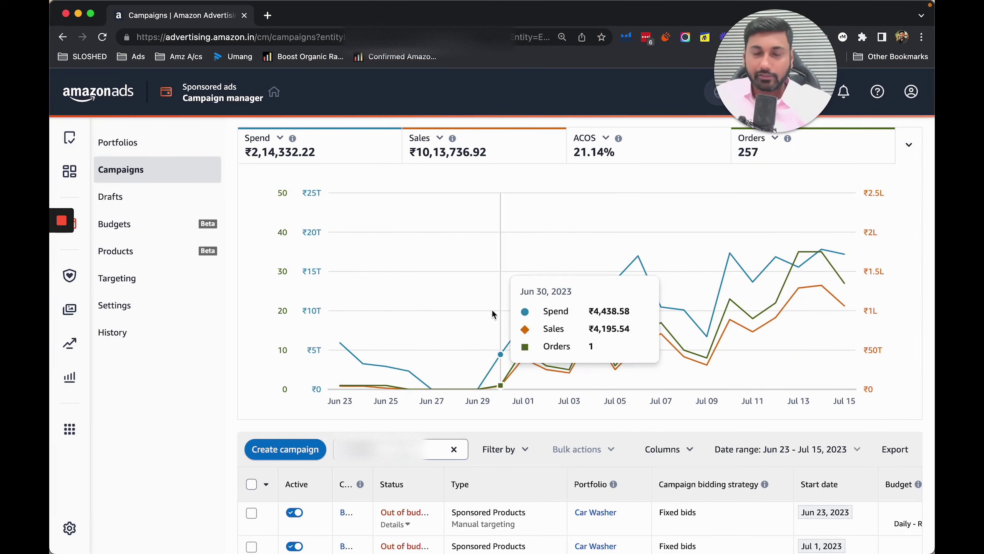
pyautogui.scroll(5, 492, 309)
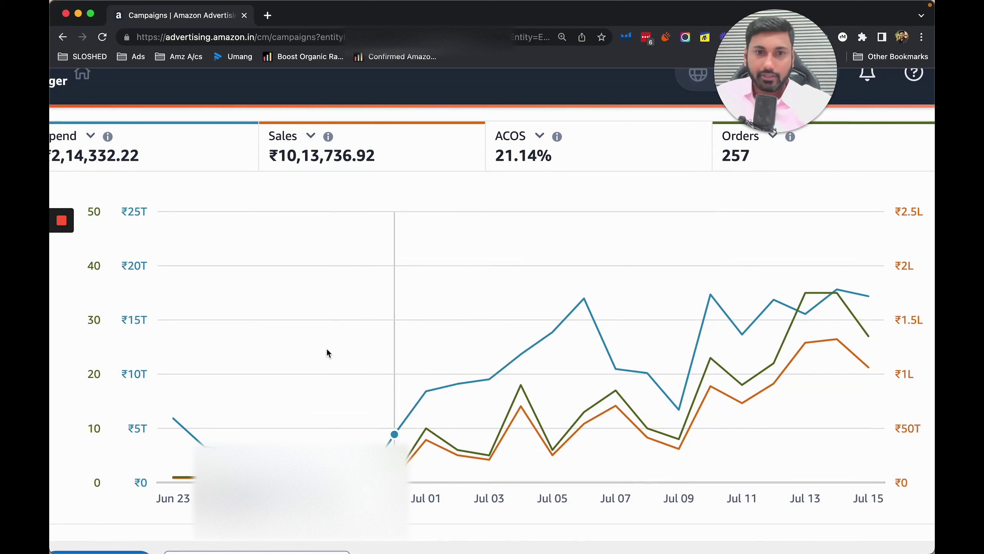
pyautogui.moveTo(175, 420)
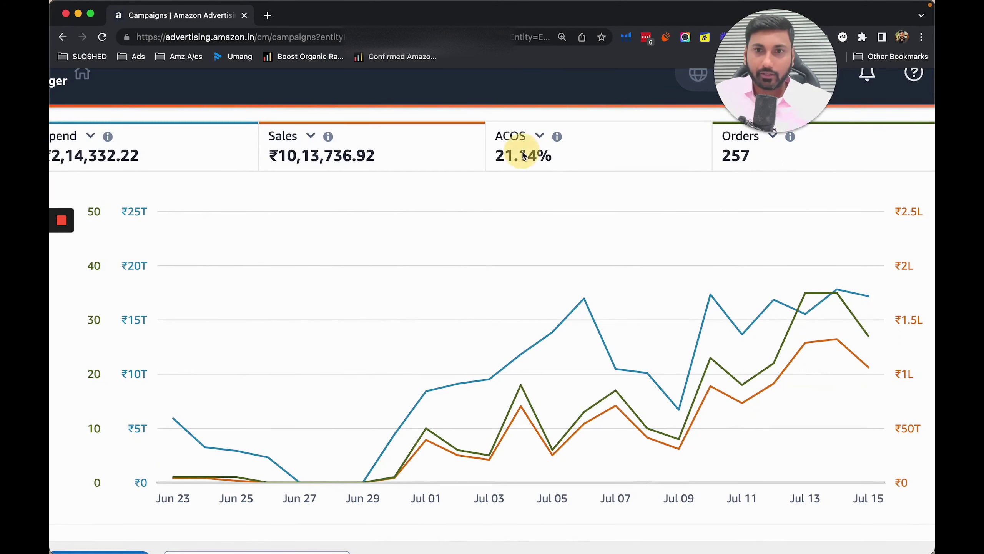
pyautogui.click(302, 159)
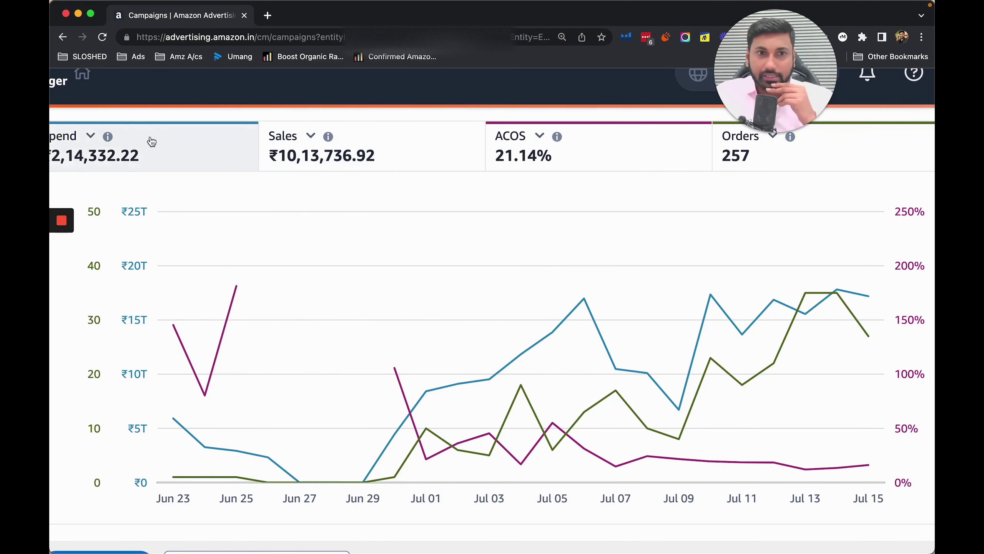
pyautogui.click(107, 136)
pyautogui.click(72, 138)
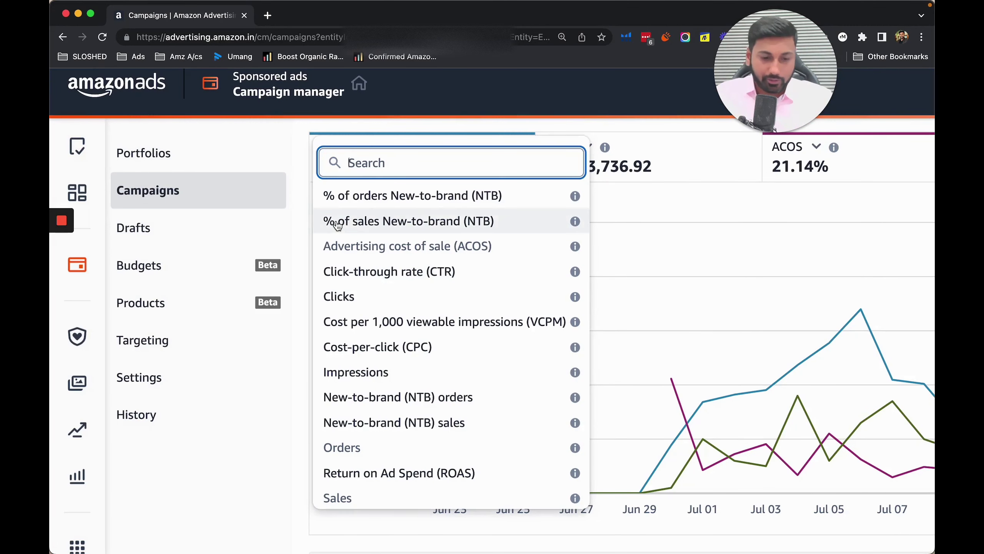
pyautogui.write('sal')
pyautogui.click(607, 174)
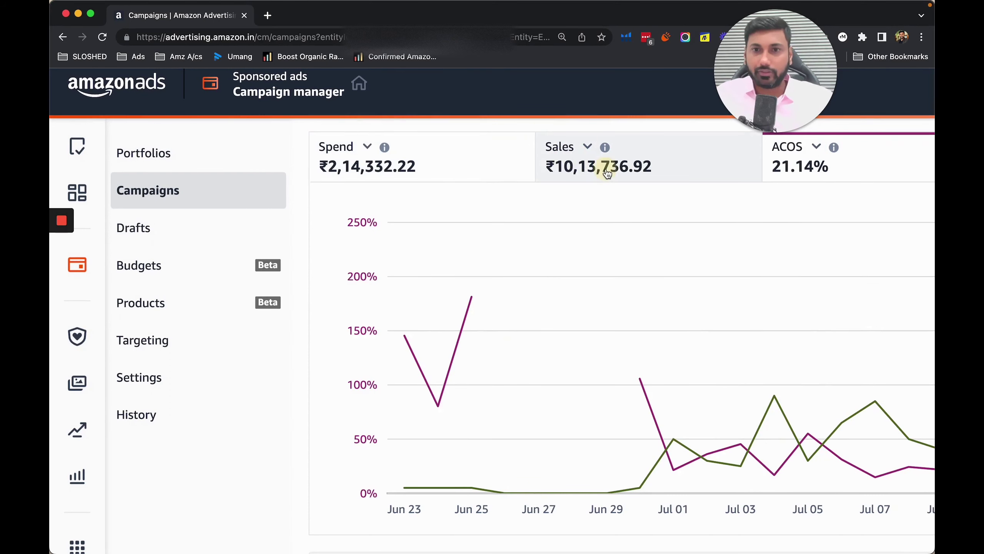
pyautogui.click(606, 173)
pyautogui.hscroll(2, 476, 303)
pyautogui.moveTo(444, 466)
pyautogui.hscroll(2, 448, 465)
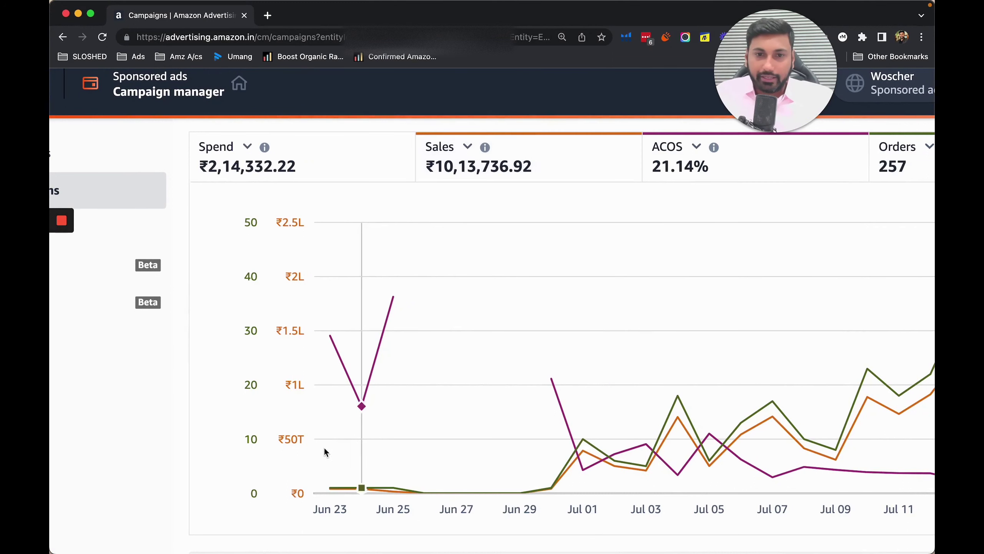
pyautogui.moveTo(342, 491)
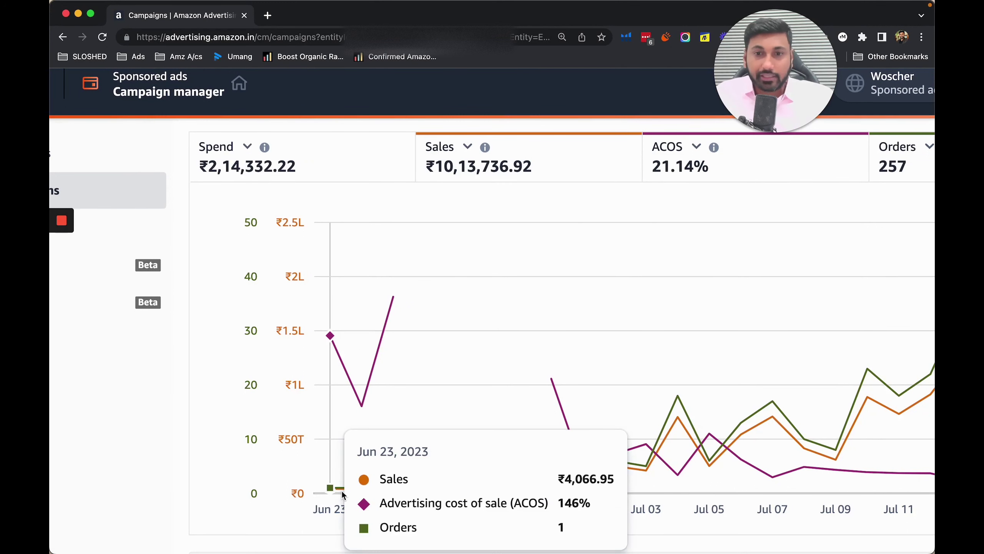
pyautogui.scroll(-1, 341, 491)
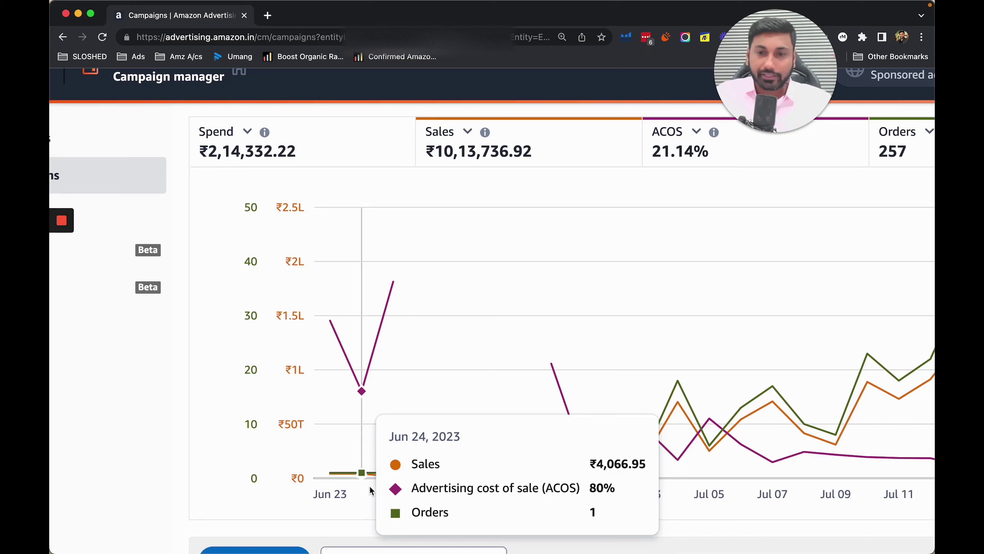
pyautogui.moveTo(416, 487)
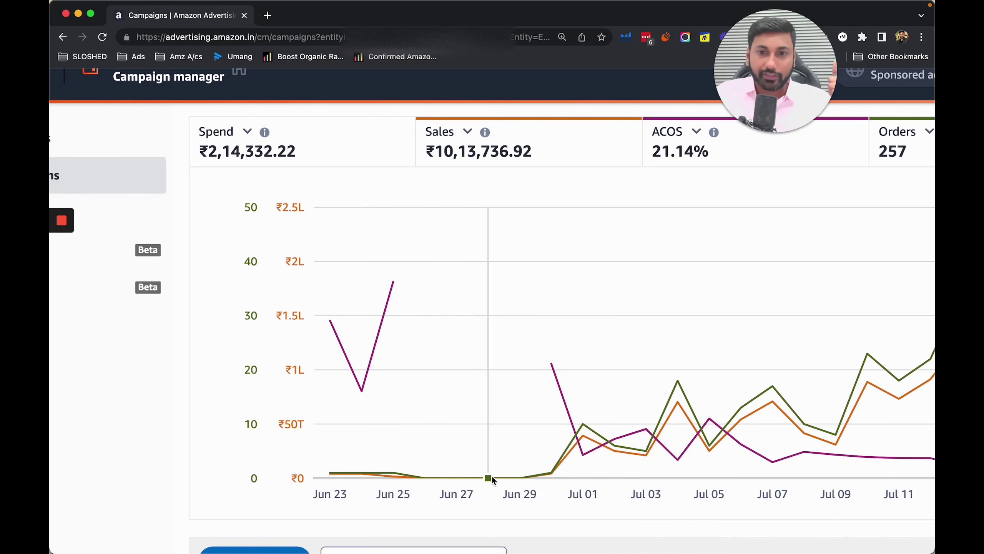
pyautogui.moveTo(499, 480)
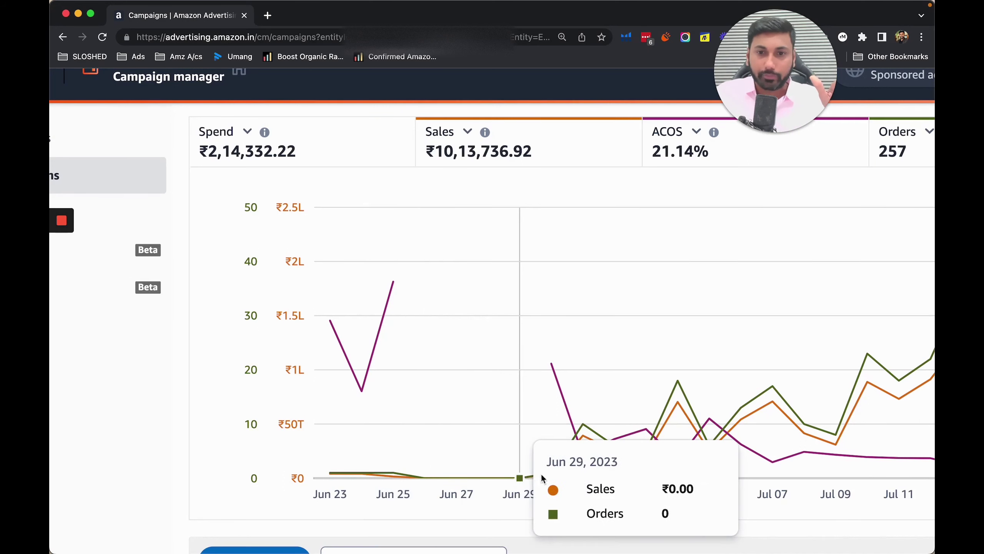
pyautogui.moveTo(561, 465)
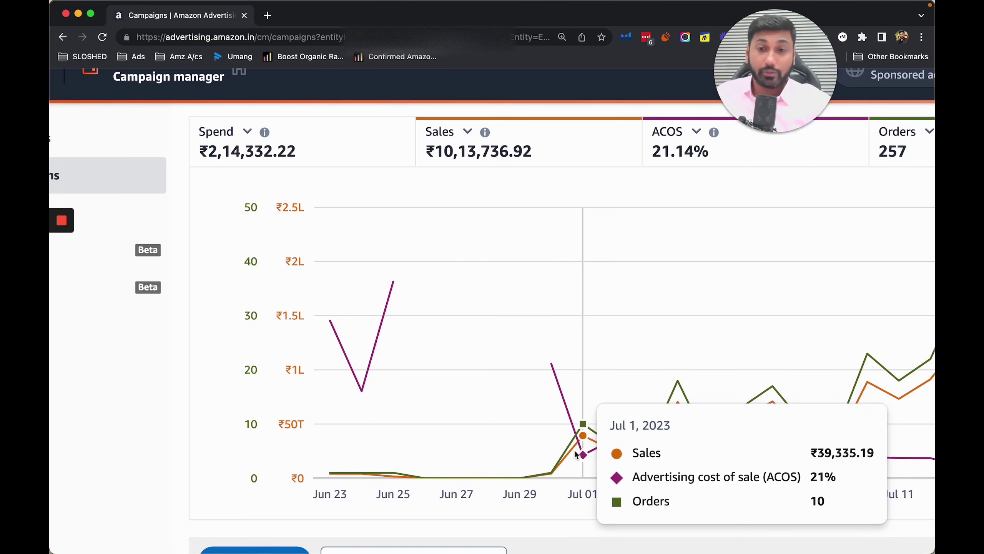
pyautogui.hscroll(4, 577, 455)
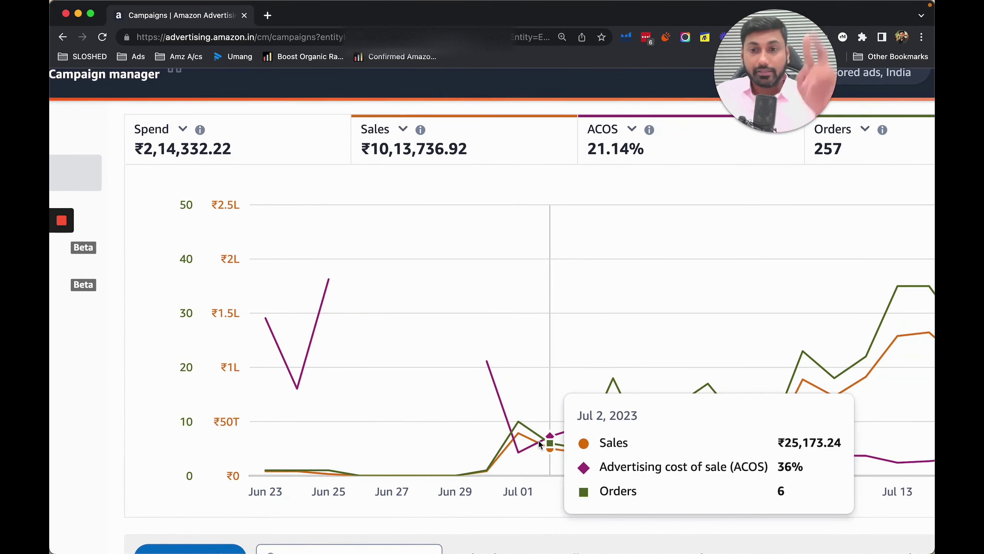
pyautogui.moveTo(597, 442)
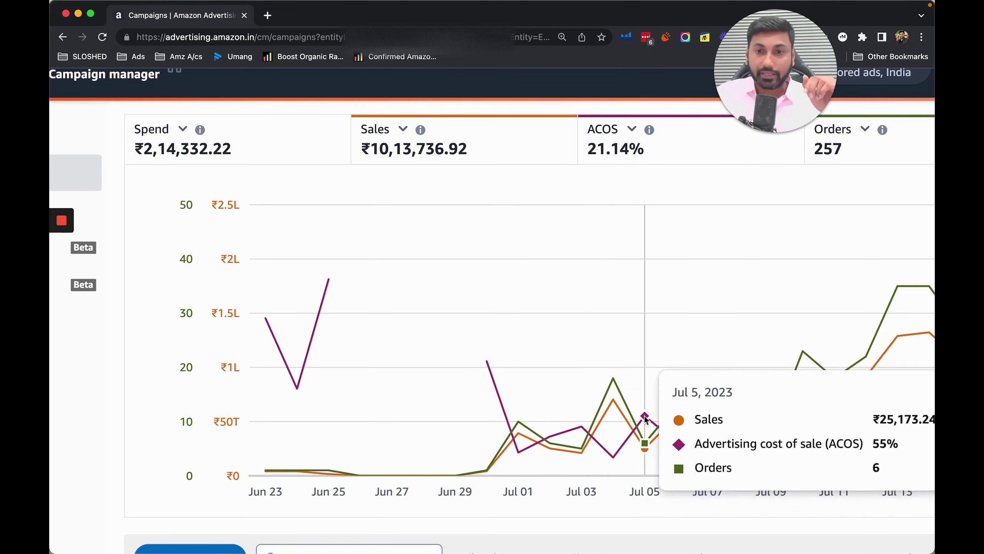
# Scroll through the Jul 1–15 chart (₹1,95,469.78 spend, 19.55% ACOS, 253 orders) and the campaign list.
pyautogui.moveTo(833, 393)
pyautogui.hscroll(4, 834, 390)
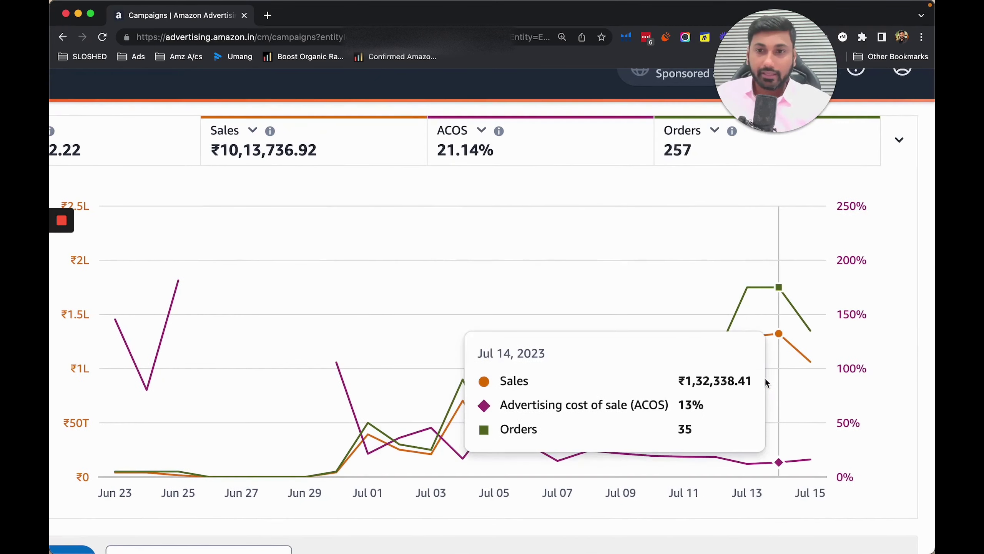
pyautogui.scroll(-4, 901, 396)
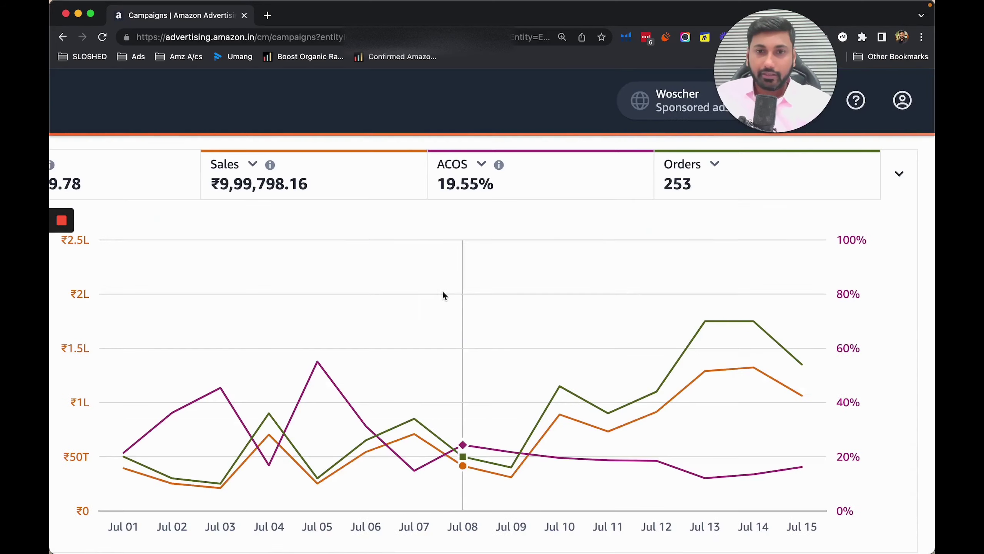
pyautogui.hscroll(-3, 472, 186)
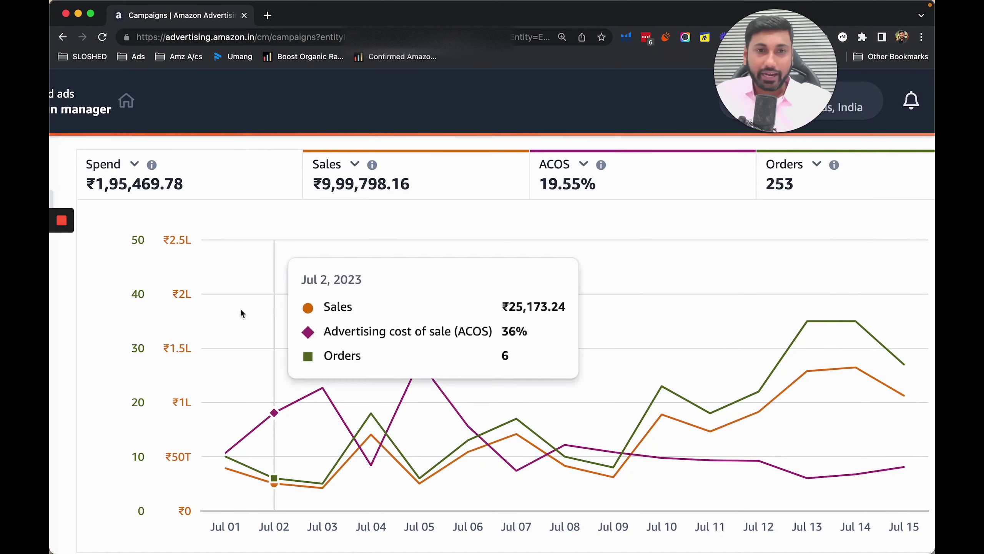
pyautogui.scroll(-1, 179, 322)
# Zoom the page out and load the paused Car Washer Sponsored Products campaigns into the table.
pyautogui.scroll(-15, 112, 348)
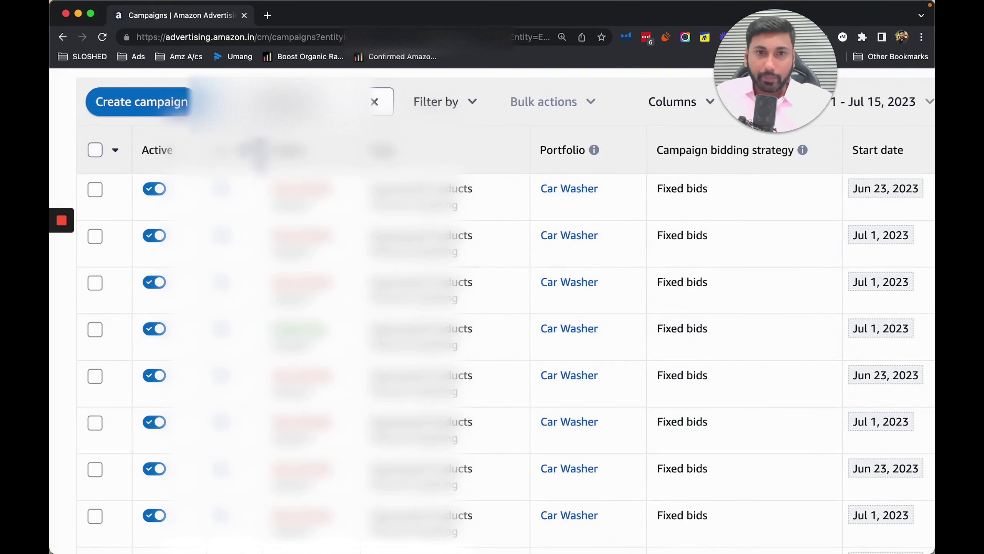
pyautogui.press('super+minus')
pyautogui.press('super+minus')
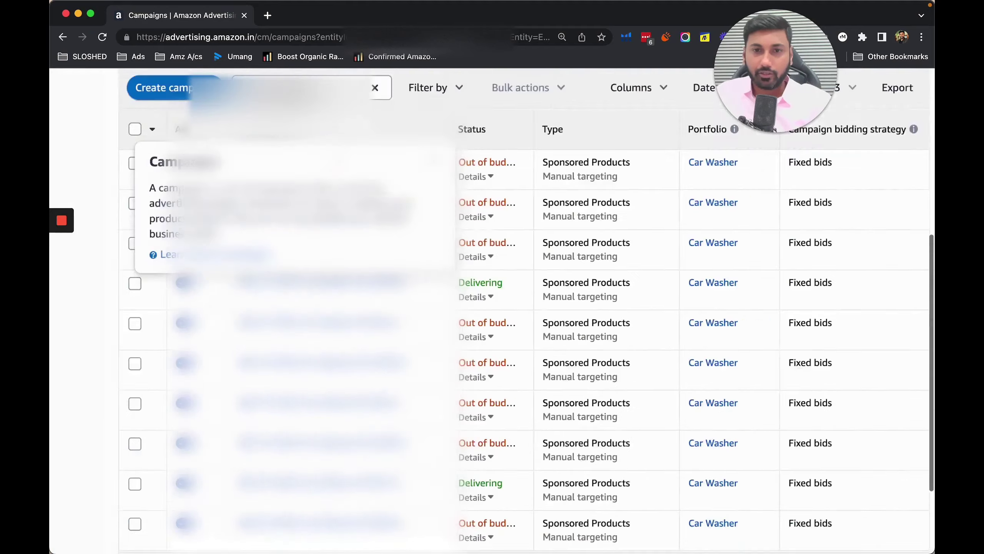
pyautogui.scroll(-4, 204, 254)
pyautogui.scroll(2, 205, 254)
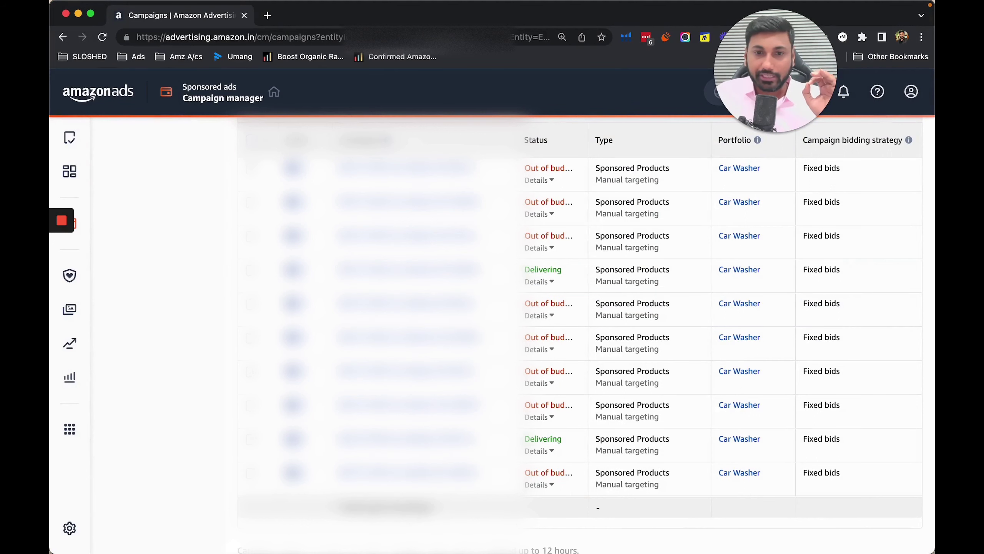
pyautogui.click(430, 503)
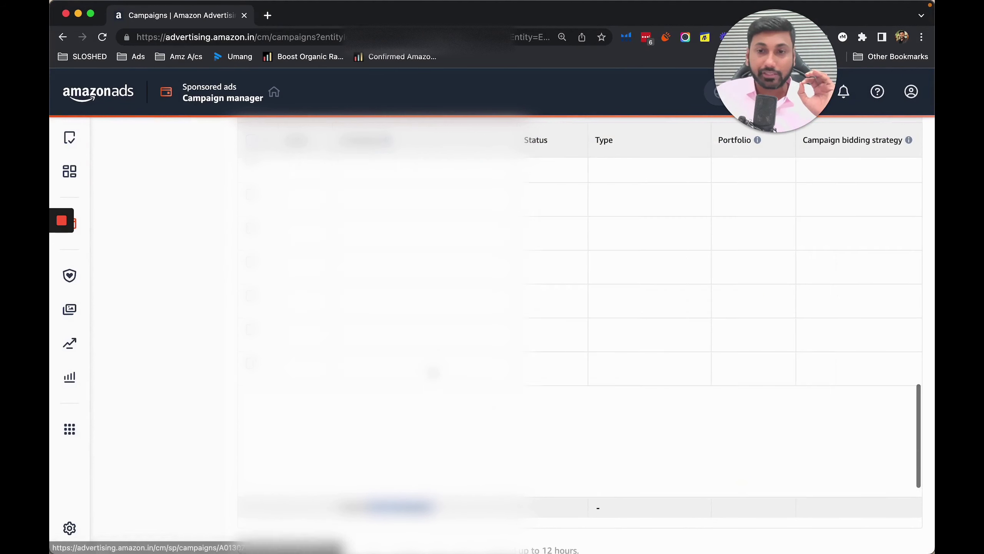
pyautogui.scroll(5, 455, 366)
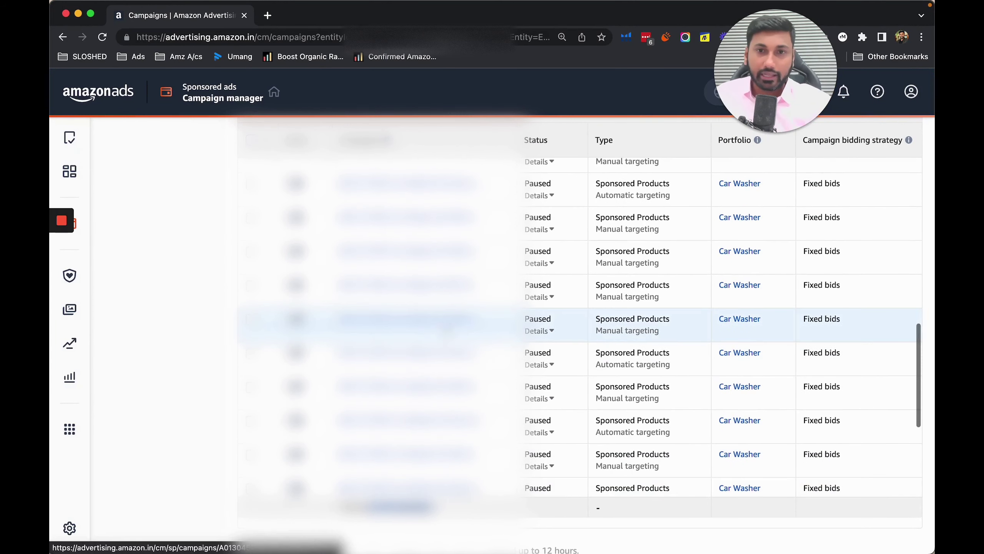
pyautogui.scroll(5, 539, 227)
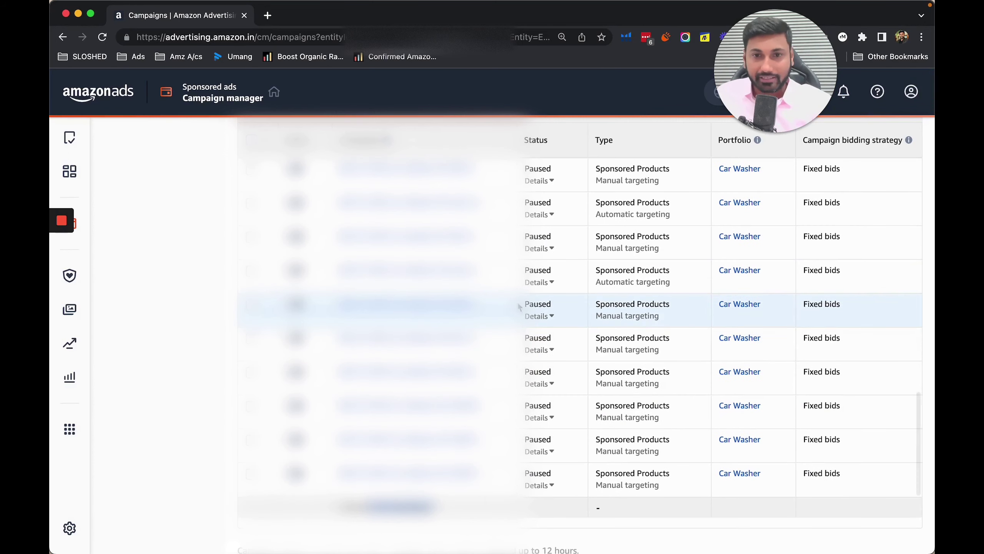
# Filter the campaign table by Campaign status to list Delivering and Out of budget campaigns.
pyautogui.click(519, 210)
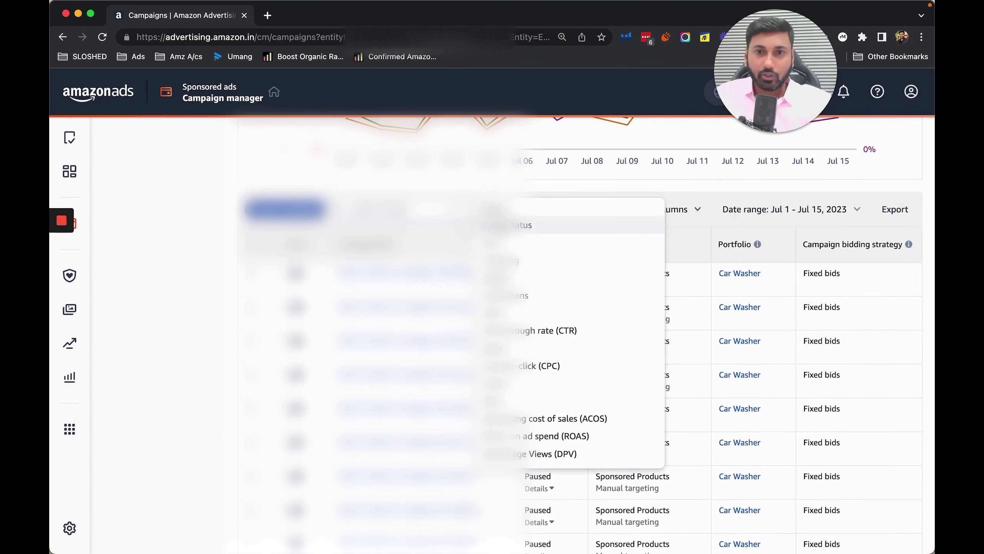
pyautogui.click(515, 223)
pyautogui.click(451, 345)
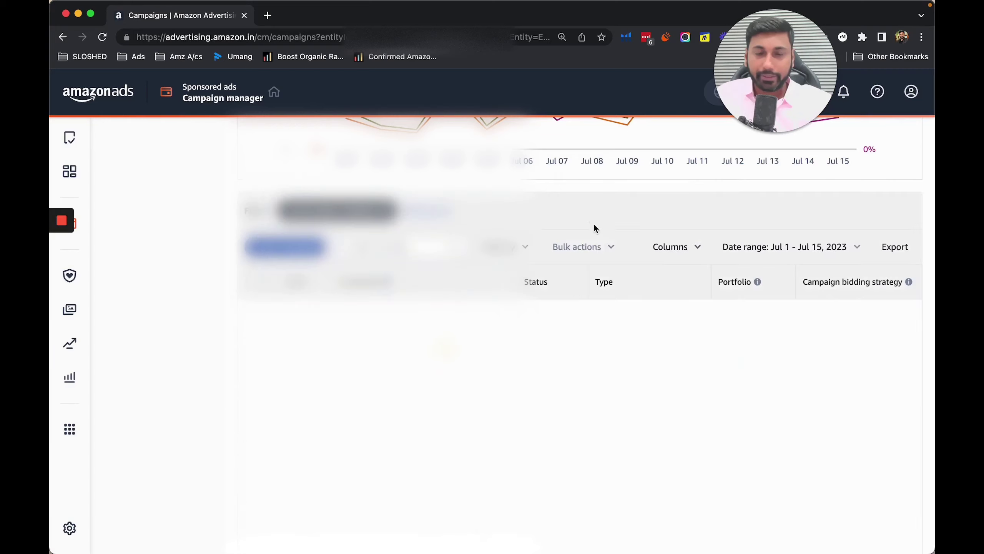
pyautogui.scroll(-10, 593, 223)
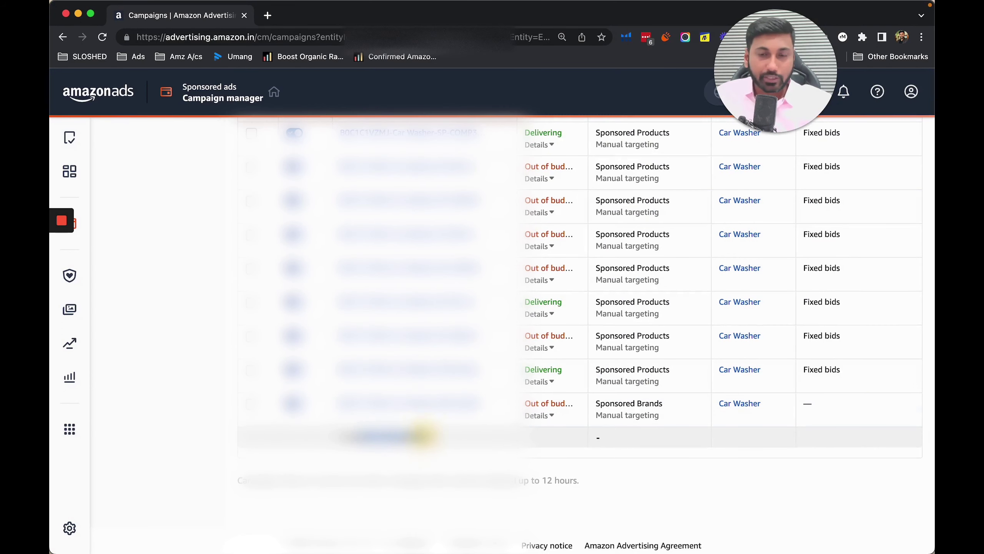
pyautogui.scroll(3, 423, 388)
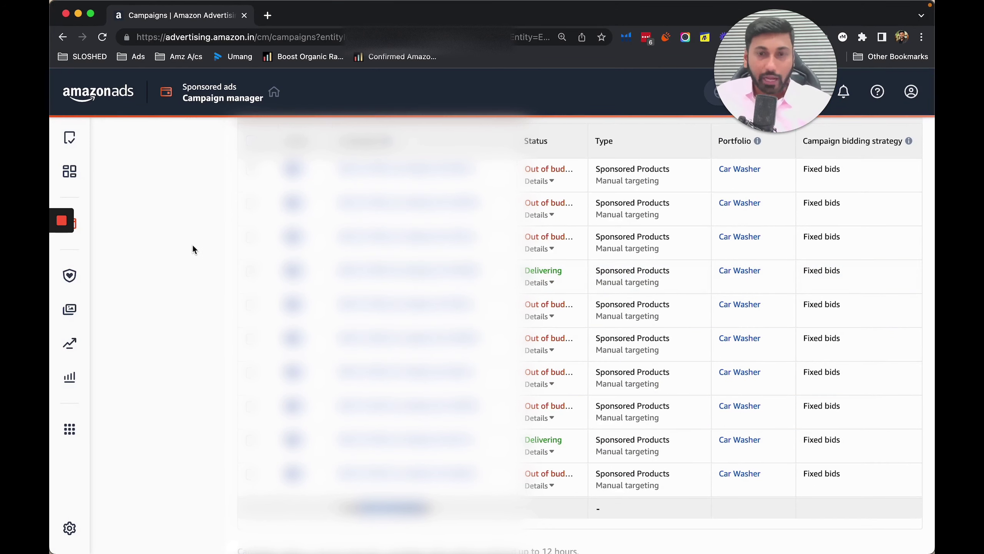
pyautogui.scroll(-2, 387, 368)
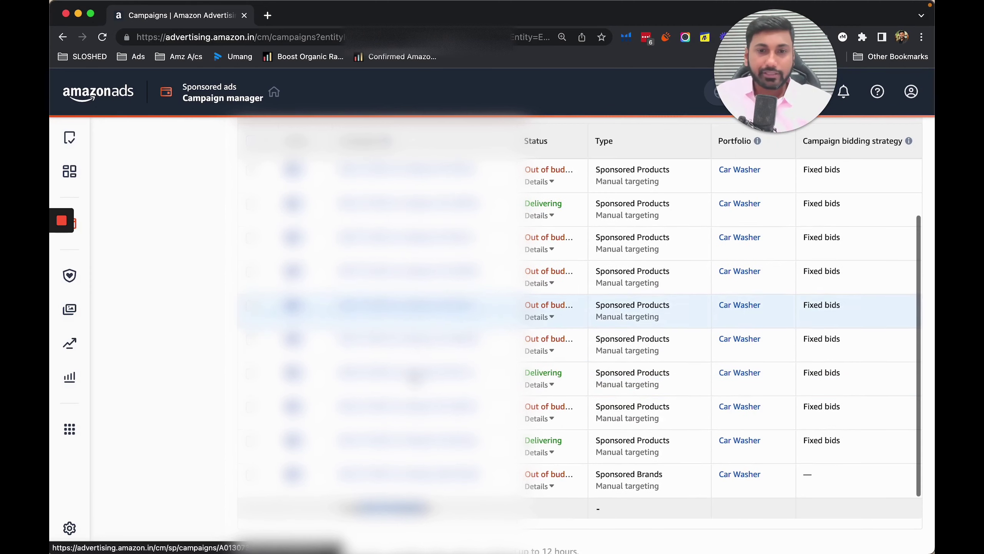
pyautogui.scroll(10, 251, 310)
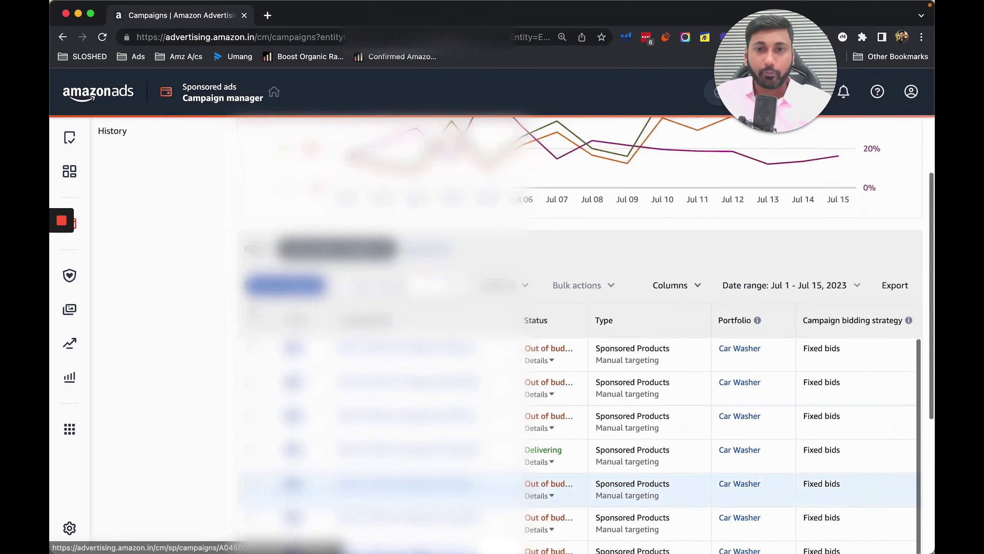
pyautogui.scroll(1, 251, 307)
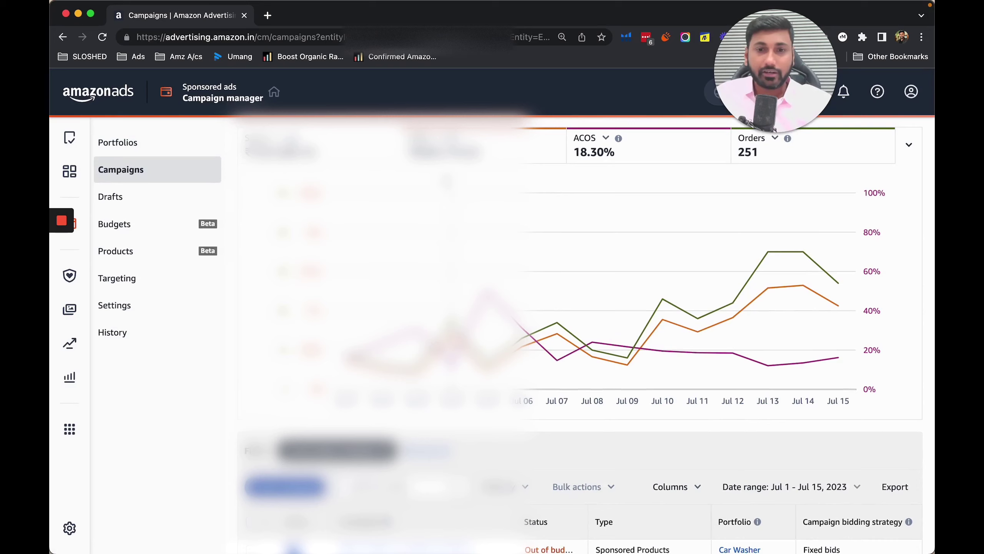
pyautogui.scroll(-9, 517, 272)
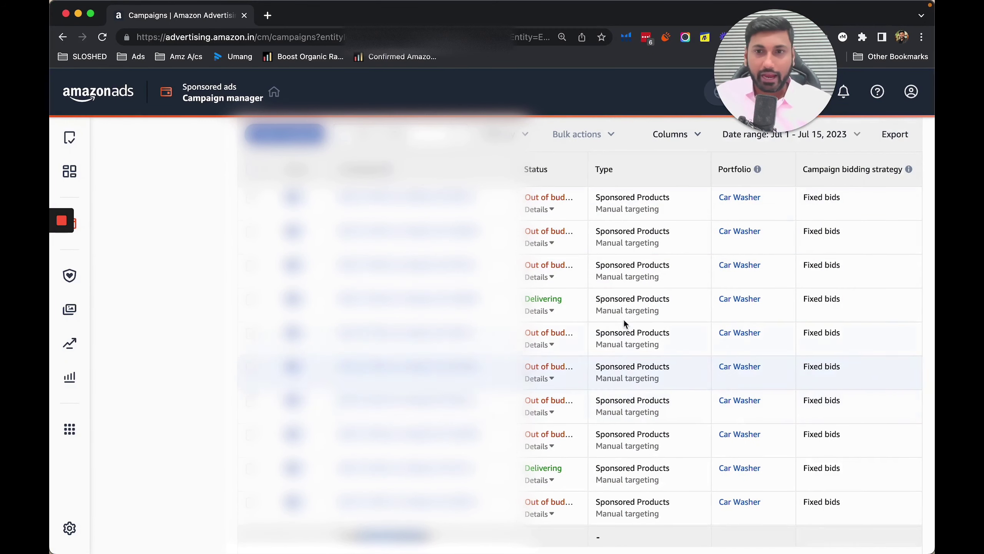
pyautogui.scroll(-1, 629, 311)
pyautogui.scroll(-3, 628, 311)
pyautogui.scroll(5, 629, 310)
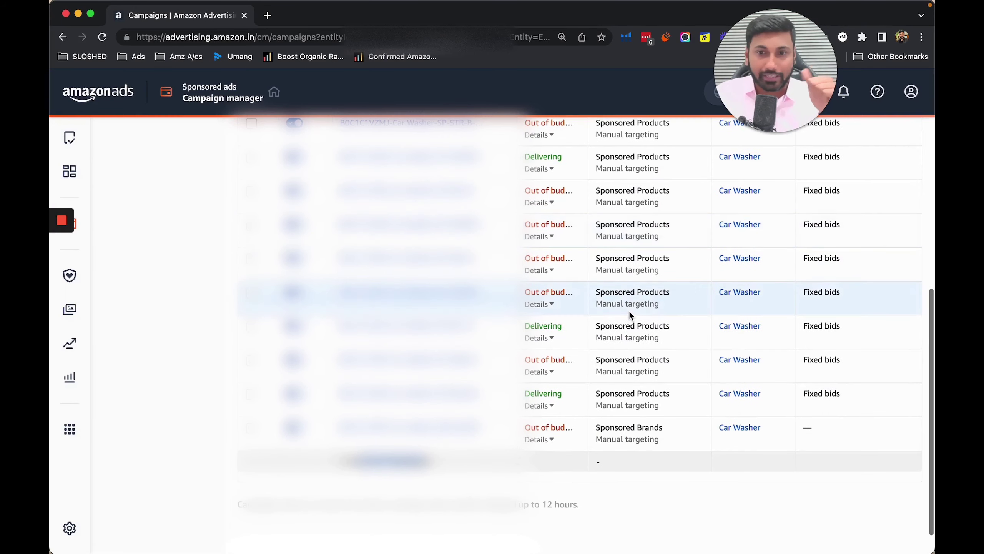
pyautogui.scroll(1, 624, 316)
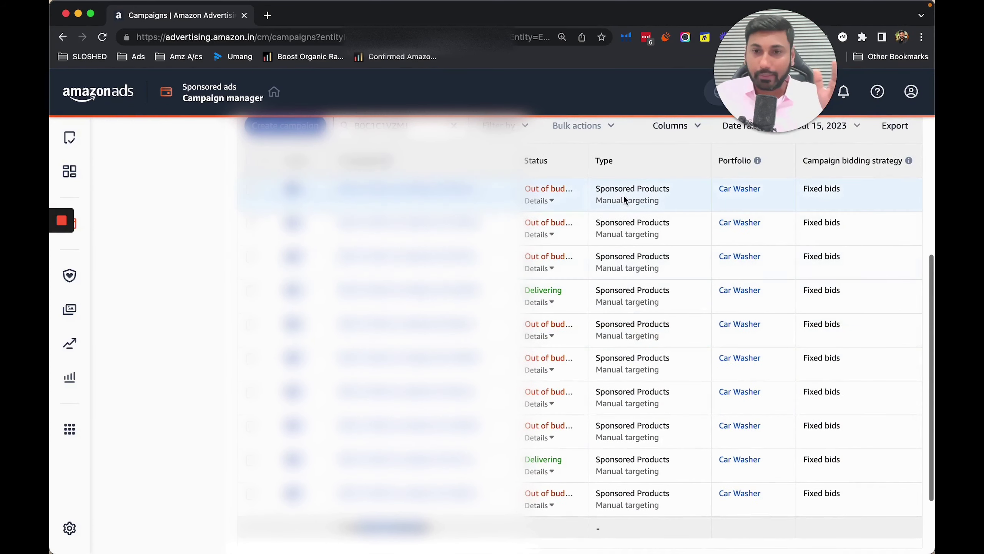